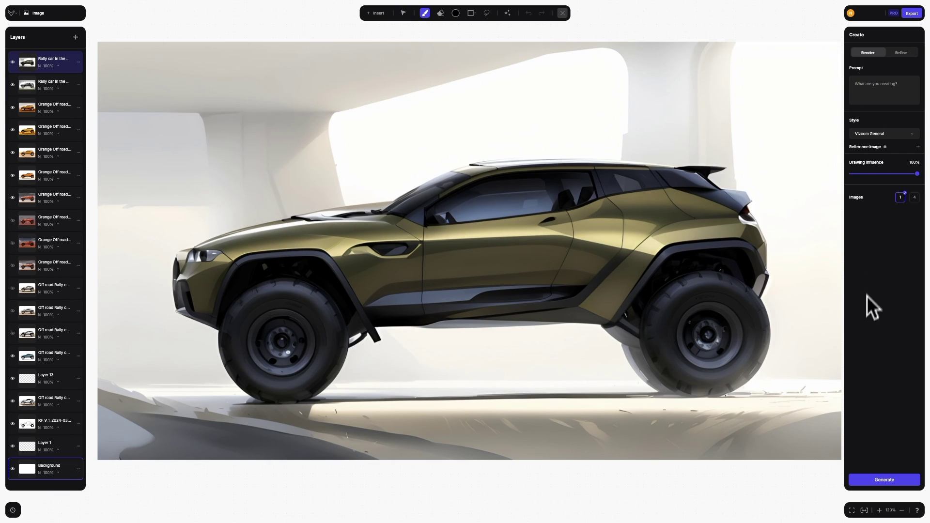
Return to the board and open the grey off-road car desert render in the editor
click(564, 14)
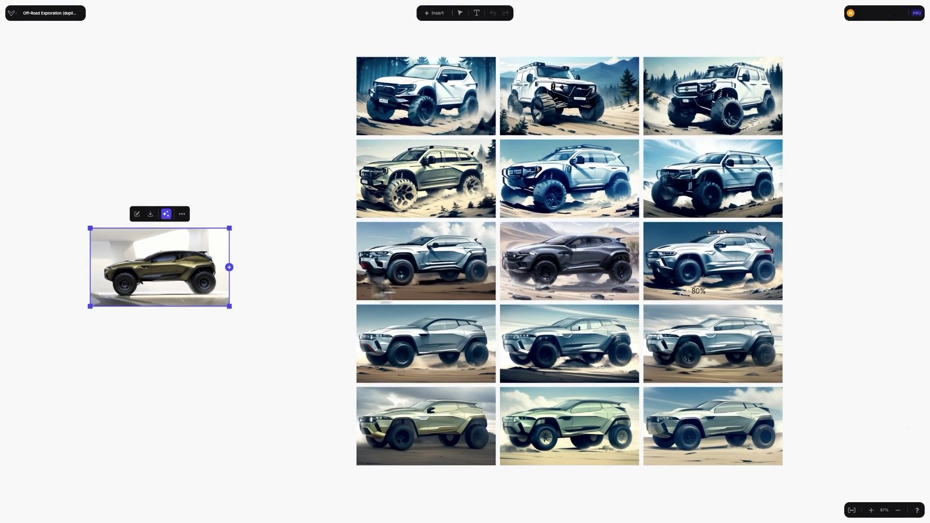
double_click(575, 272)
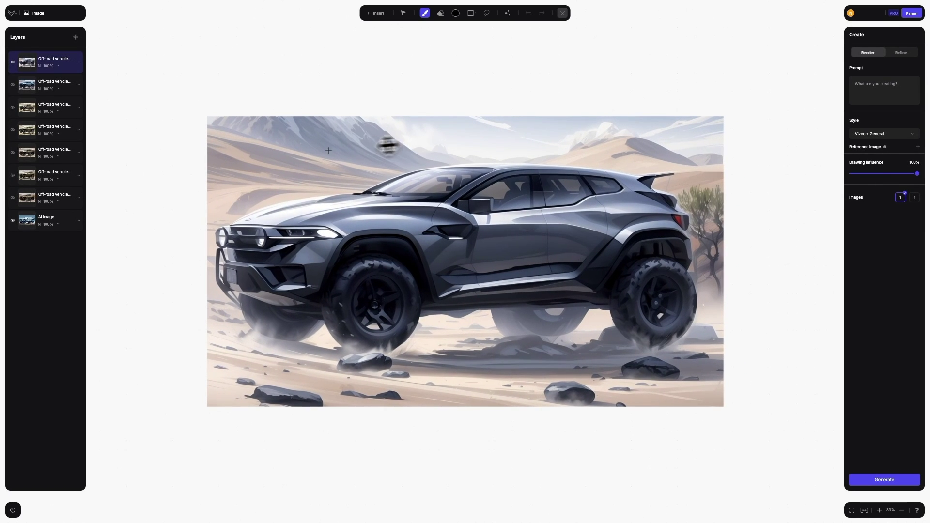
Go home from the logo menu and open the Overlanding Gear file from My files
click(12, 13)
click(27, 34)
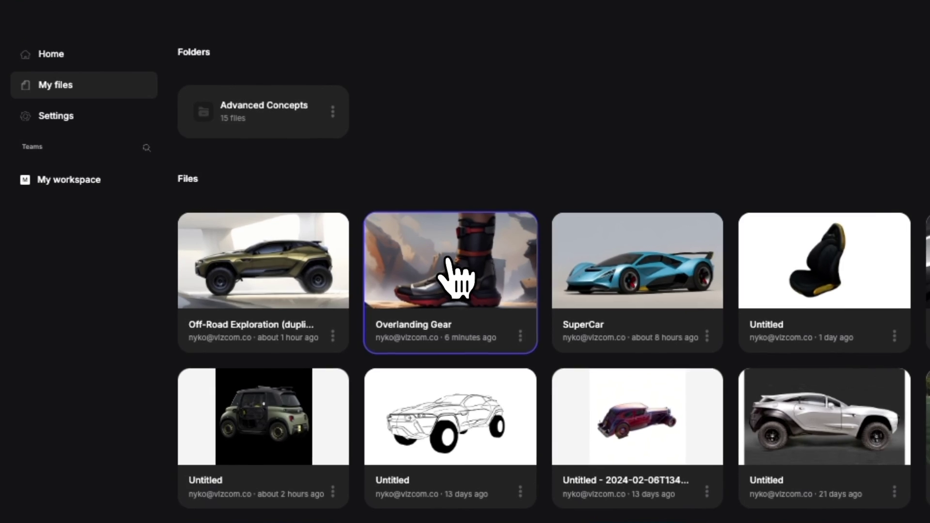
click(450, 274)
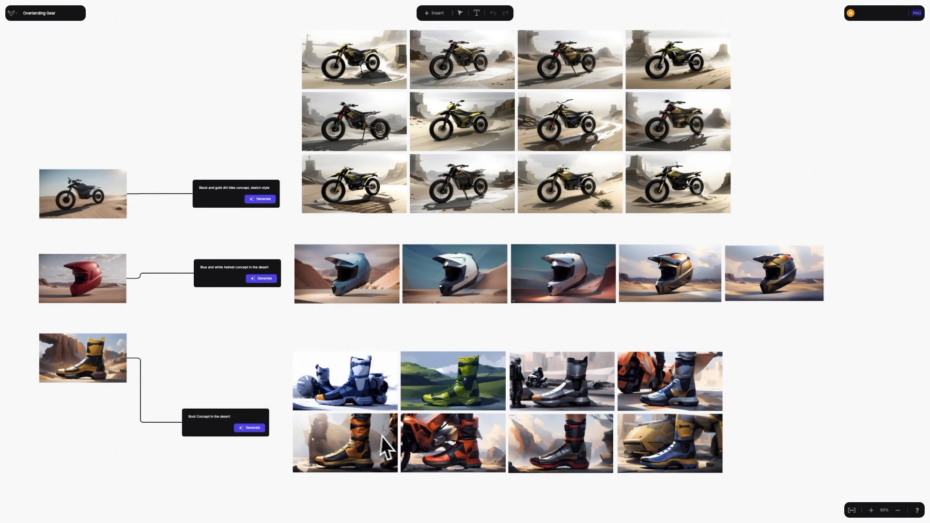
Open the black and yellow desert boot image node and select the Brush tool
double_click(79, 361)
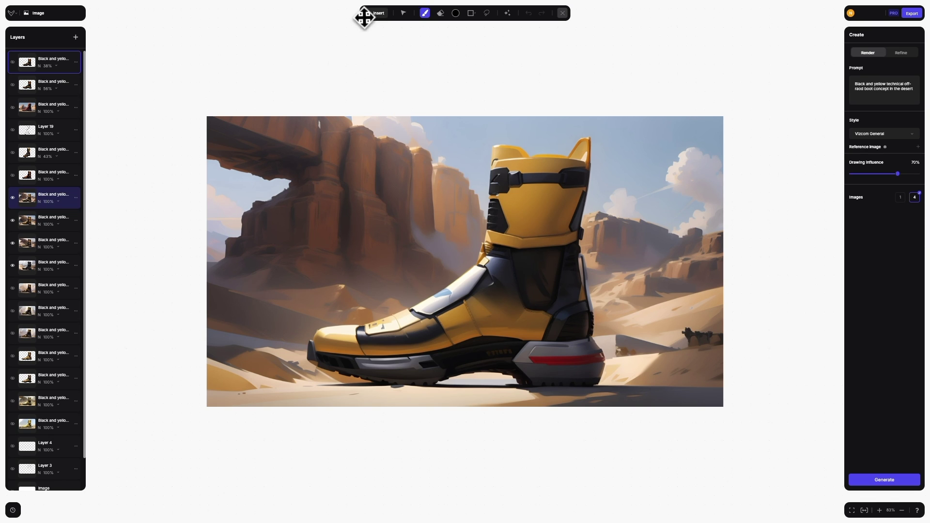
click(424, 13)
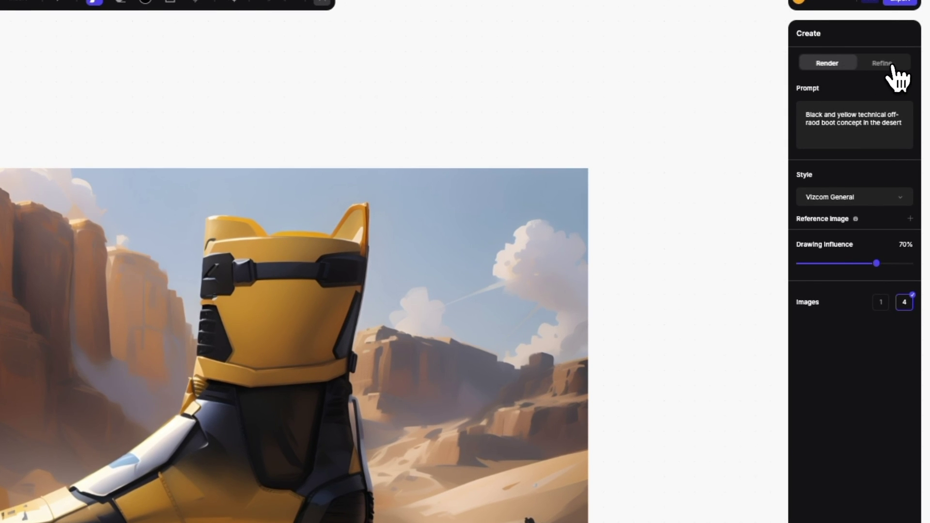
Toggle the generator to Refine and back to Render, expand Reference Image, then go full screen
click(889, 66)
click(834, 65)
click(911, 220)
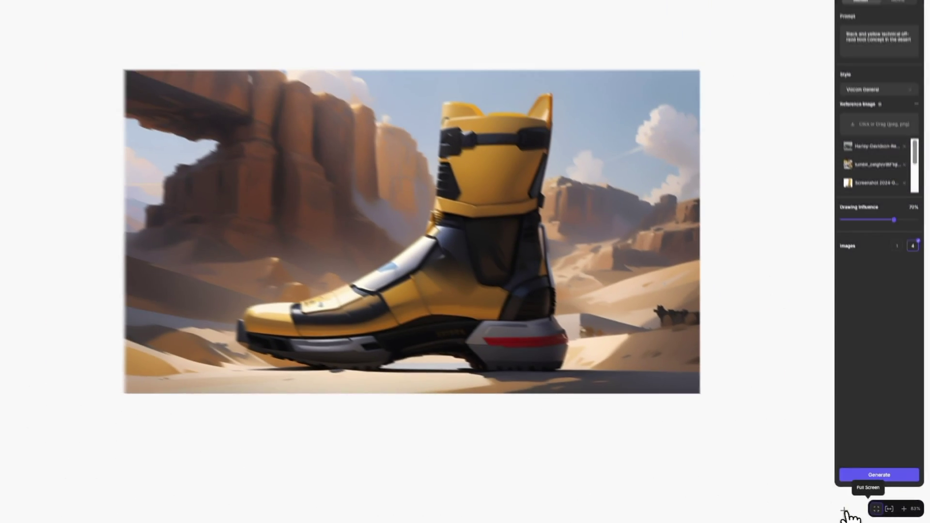
click(779, 498)
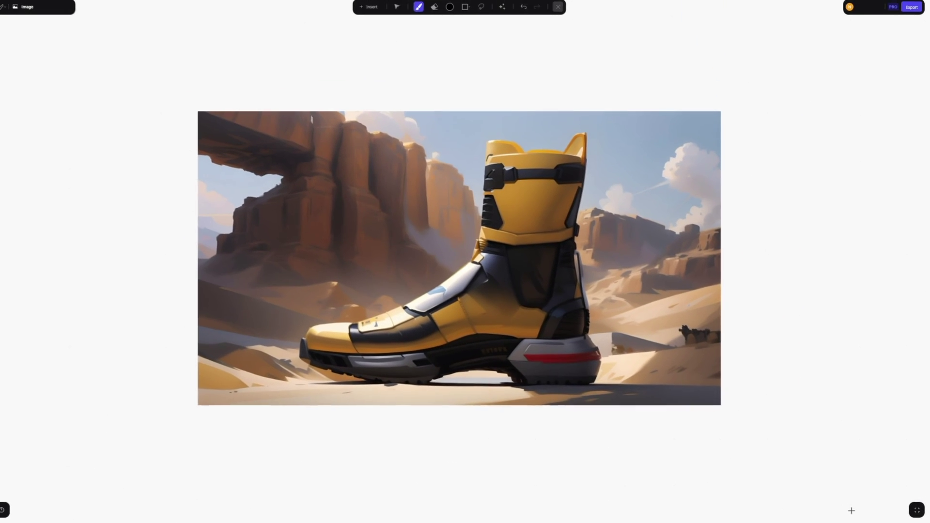
Exit full screen, fit the boot to the window, zoom out slightly, and open help options
click(918, 511)
scroll(673, 406, up, 5)
click(865, 510)
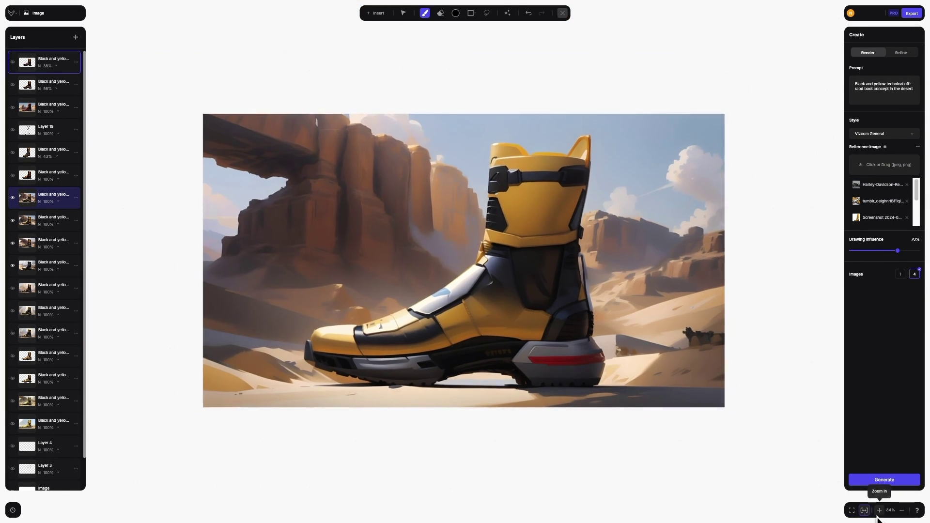
click(901, 511)
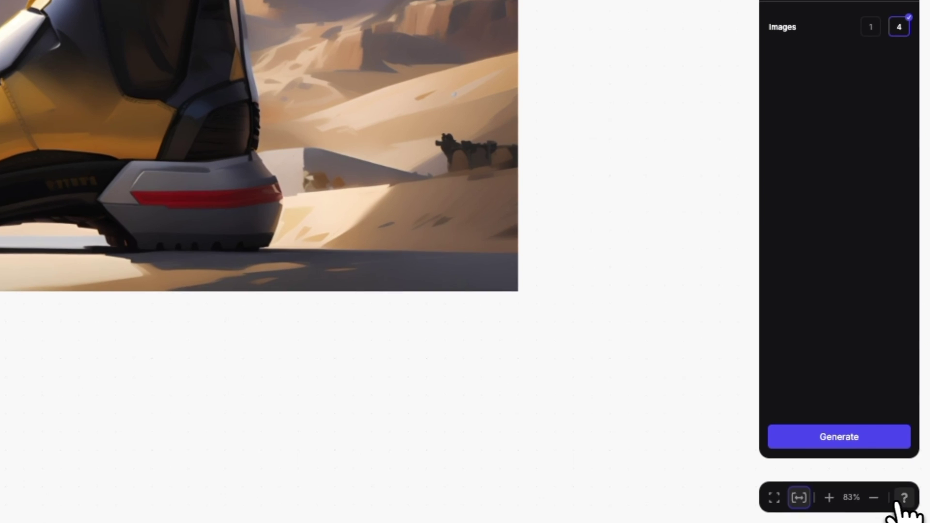
click(903, 503)
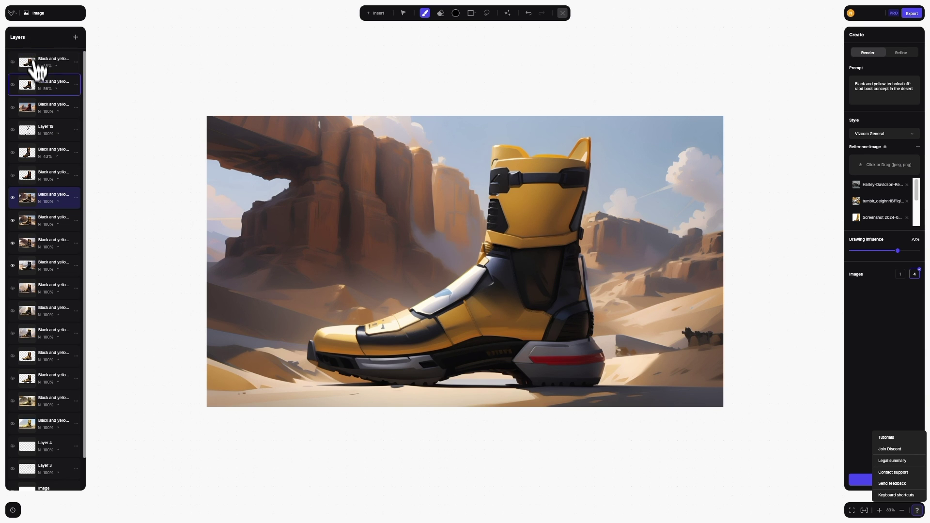
Toggle layer visibility to compare the black boot and other renders, ending on the yellow canyon boot
click(13, 197)
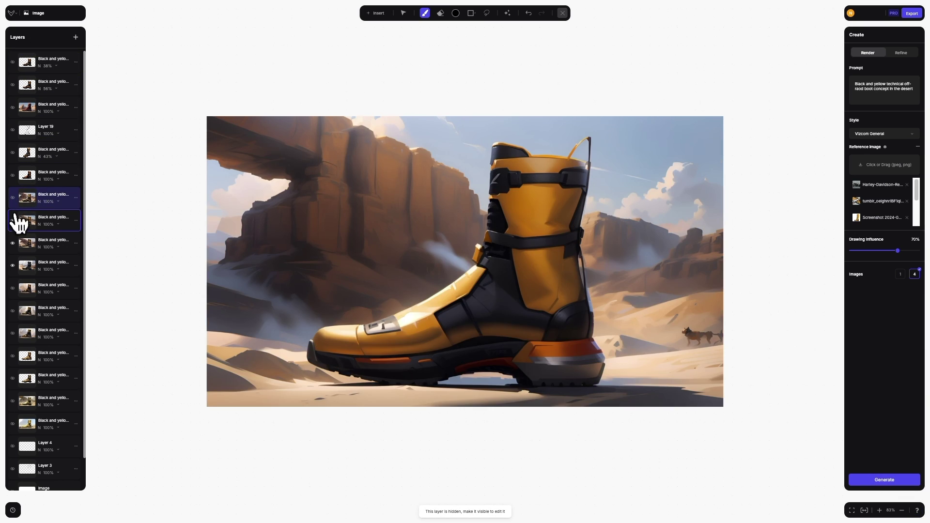
click(13, 220)
click(13, 243)
click(13, 220)
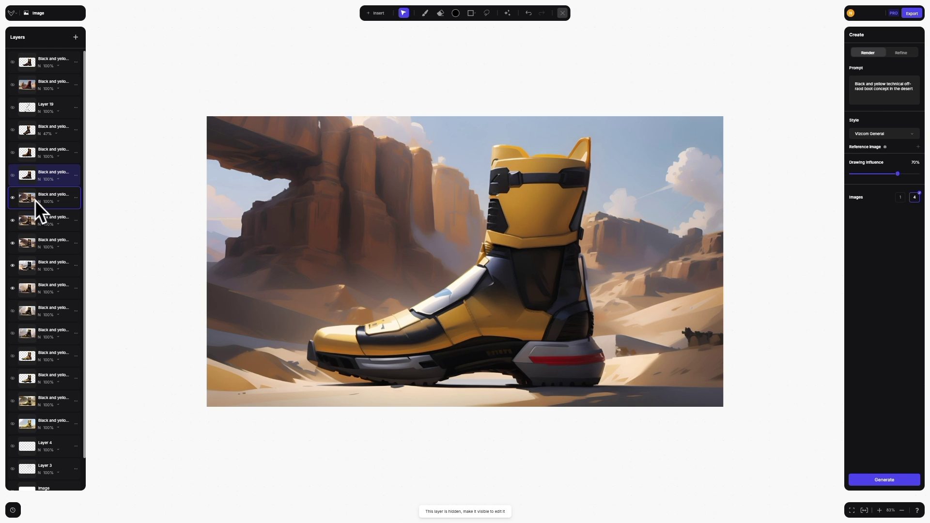
Show and rotate the 3D boot layer, then generate a 3D model from the yellow canyon boot layer
click(12, 175)
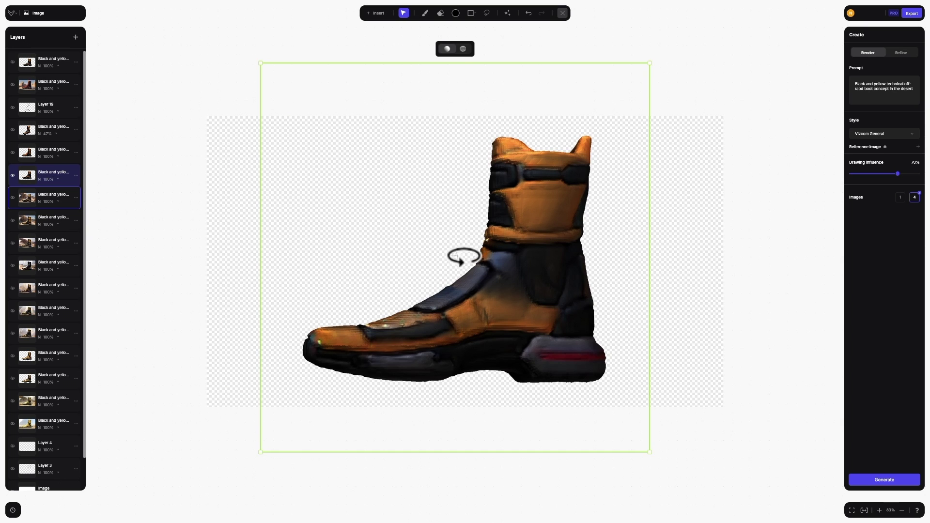
mouse_move(463, 256)
mouse_down()
mouse_move(401, 276)
mouse_move(441, 293)
mouse_move(465, 262)
mouse_move(448, 266)
mouse_up()
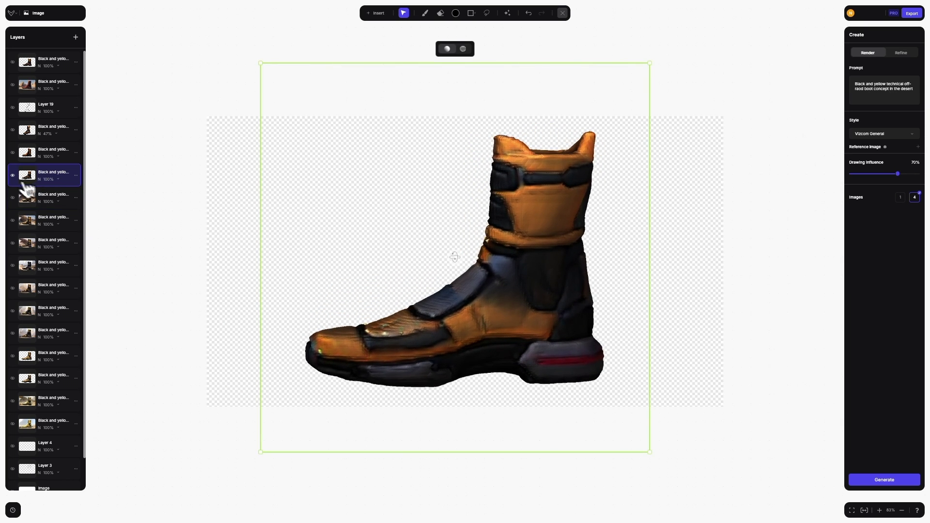
click(18, 200)
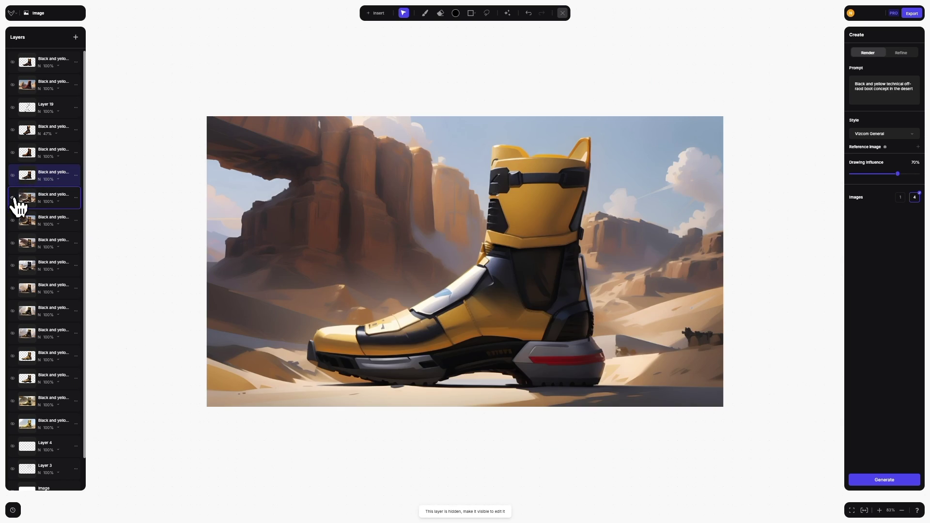
click(76, 198)
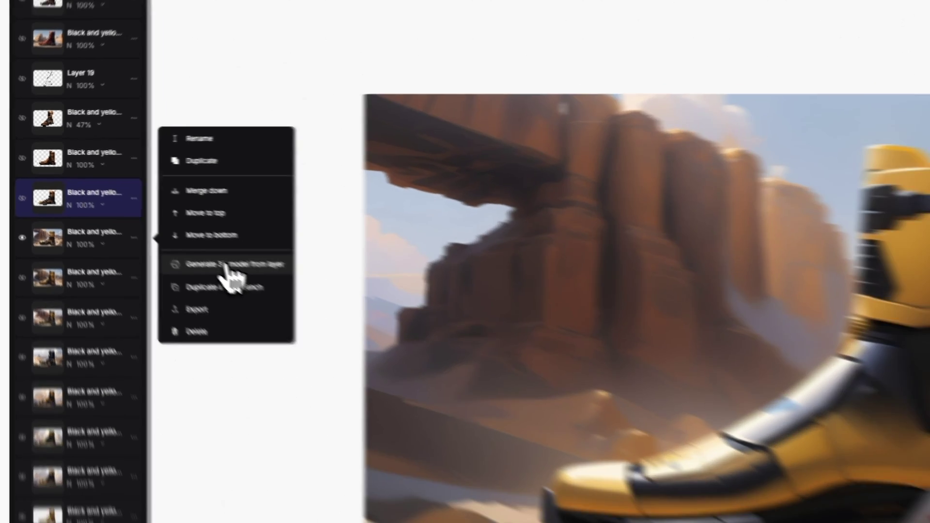
click(227, 265)
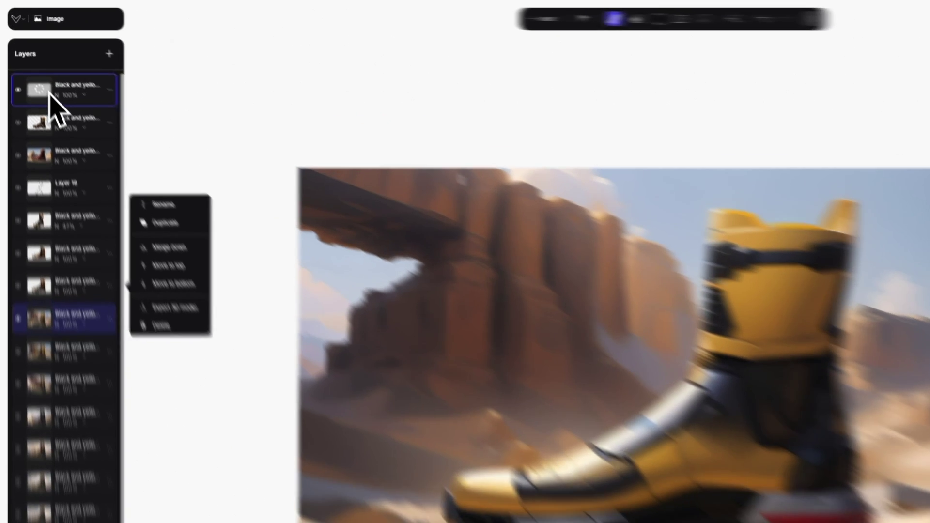
Select the new 3D layer and drag its corner handles to enlarge it over the boot render
click(35, 64)
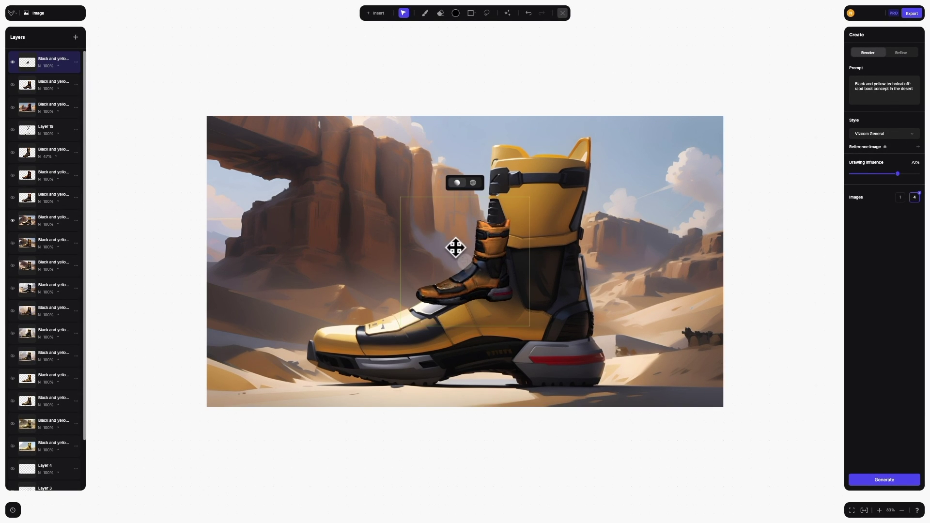
drag(531, 198, 596, 131)
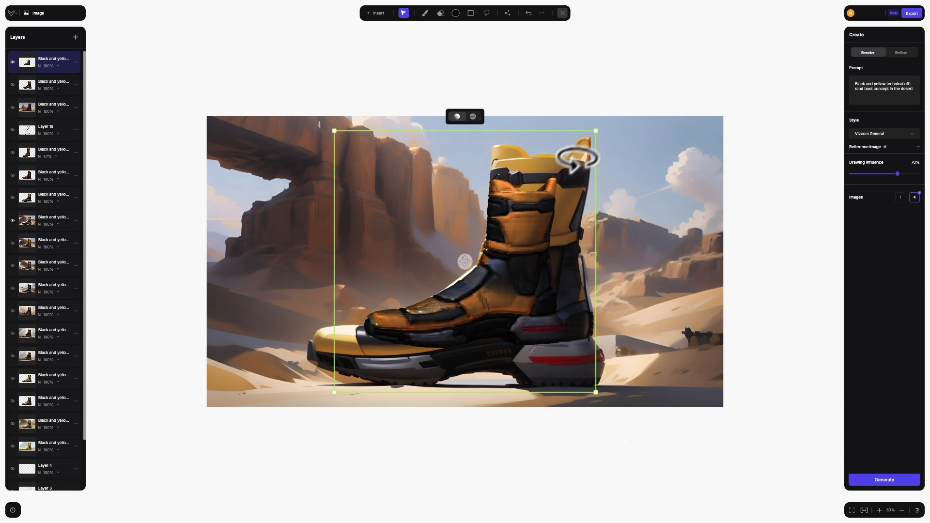
drag(597, 132, 609, 117)
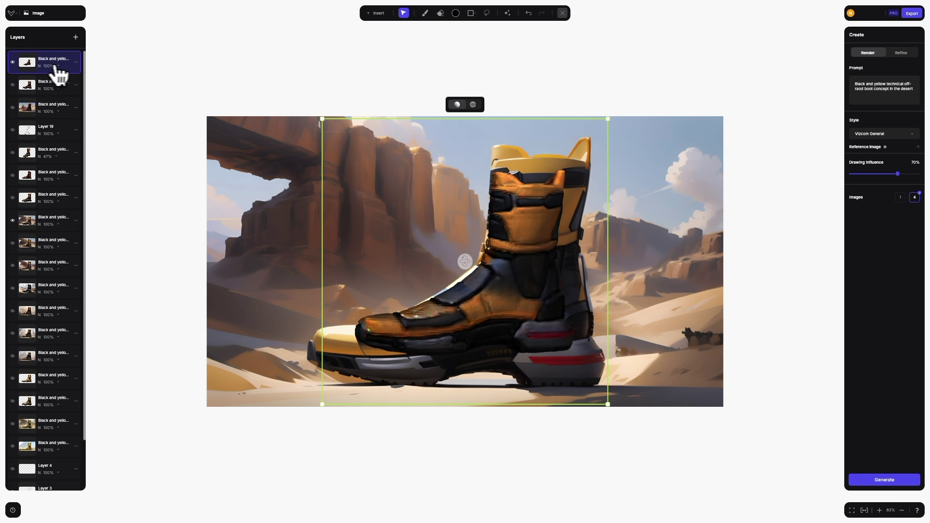
Set the top 3D boot layer's opacity to 78%
click(76, 65)
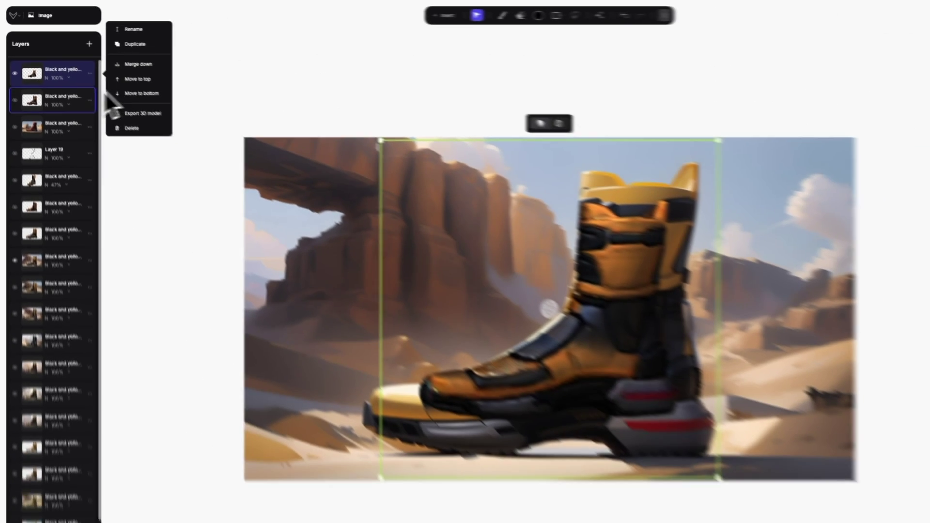
click(116, 131)
drag(123, 195, 76, 198)
drag(37, 97, 53, 98)
click(21, 261)
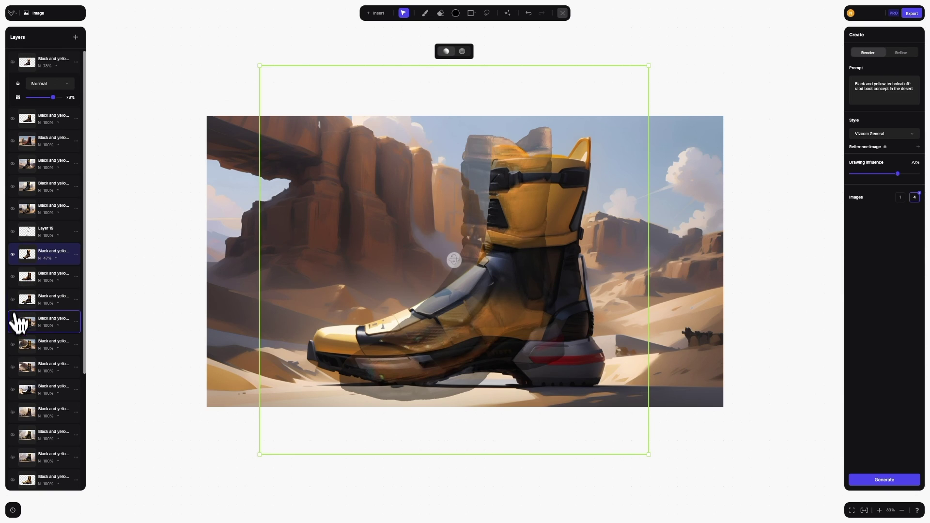
Hide the desert background, select the Layer 19 line drawing with the brush, and show other boot renders
click(13, 322)
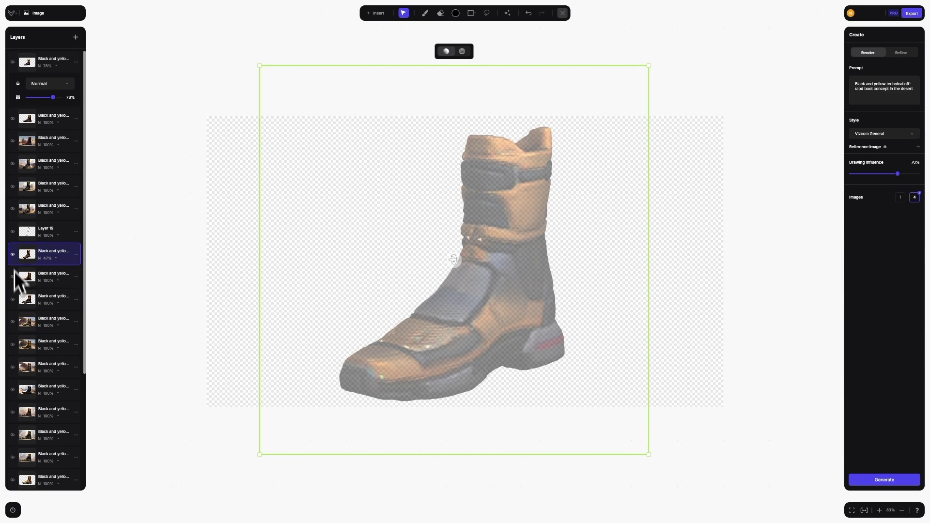
click(13, 232)
click(19, 233)
key(b)
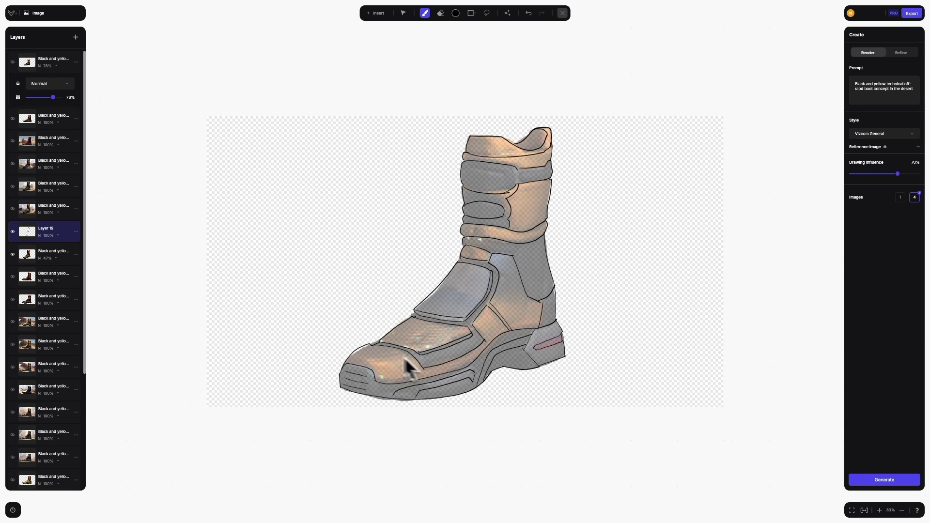
click(13, 209)
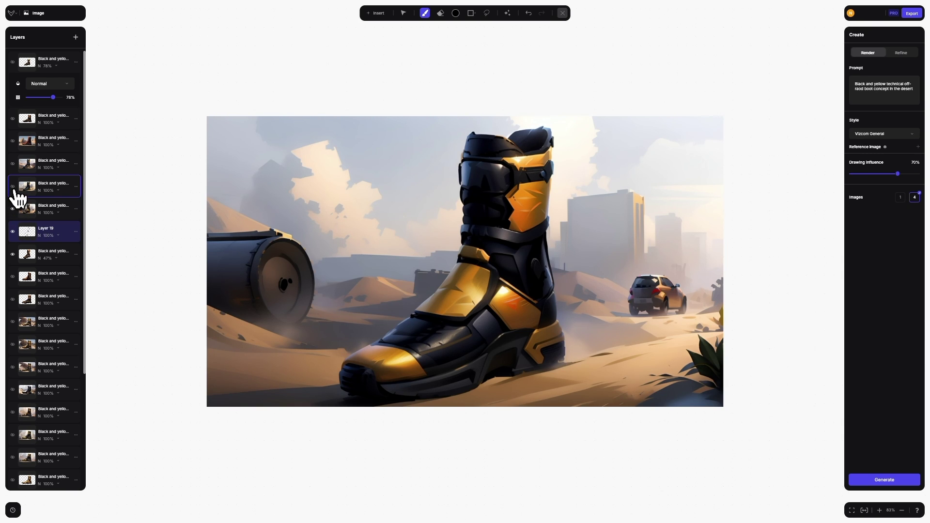
click(13, 188)
click(13, 165)
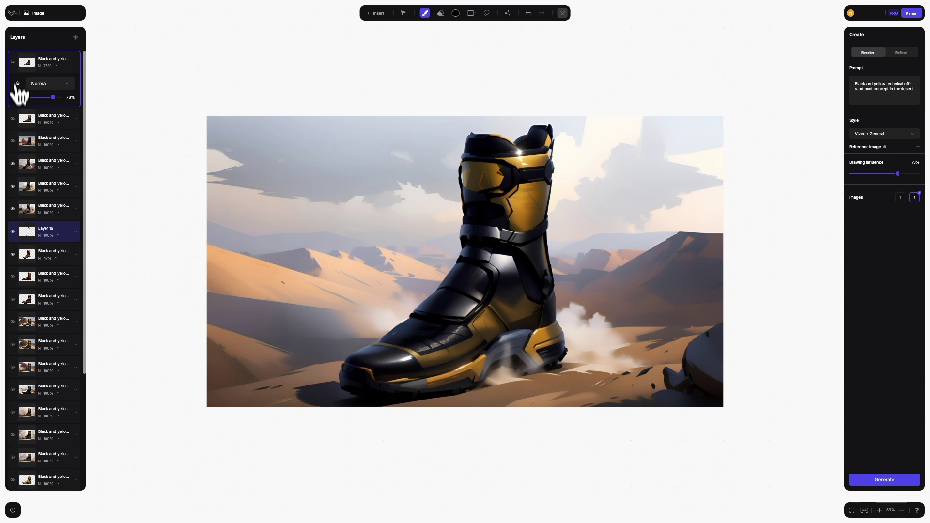
Solo the top 3D boot layer and open its options to export the model
alt+click(13, 63)
click(76, 62)
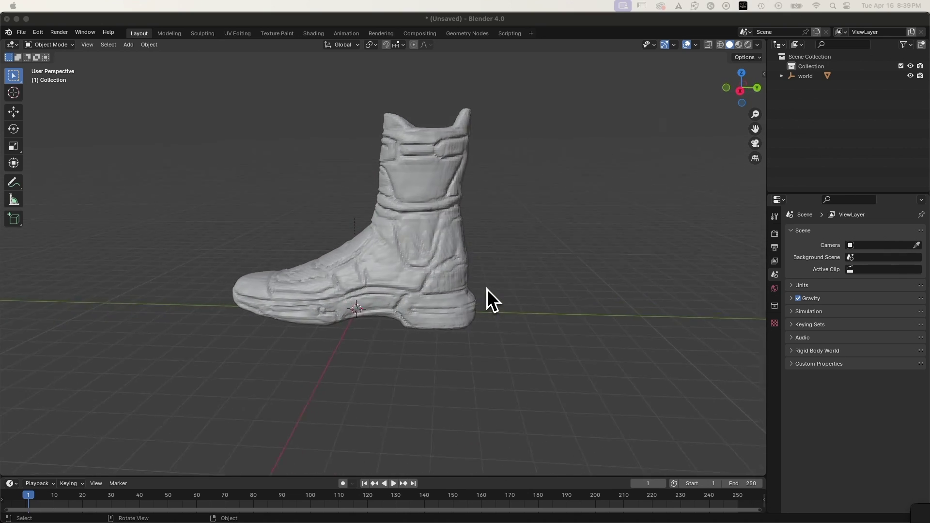
scroll(487, 289, right, 10)
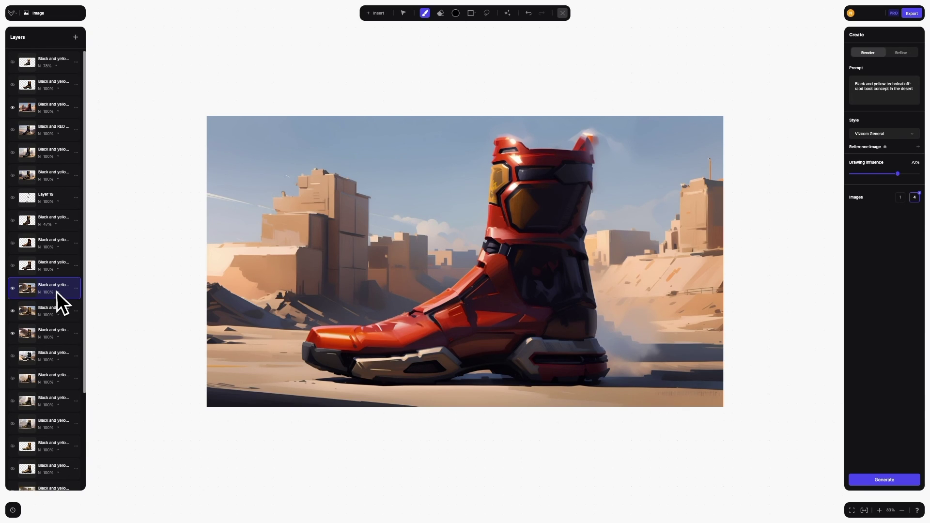
Duplicate the yellow boot layer into the workbench and exit back to the board
click(53, 289)
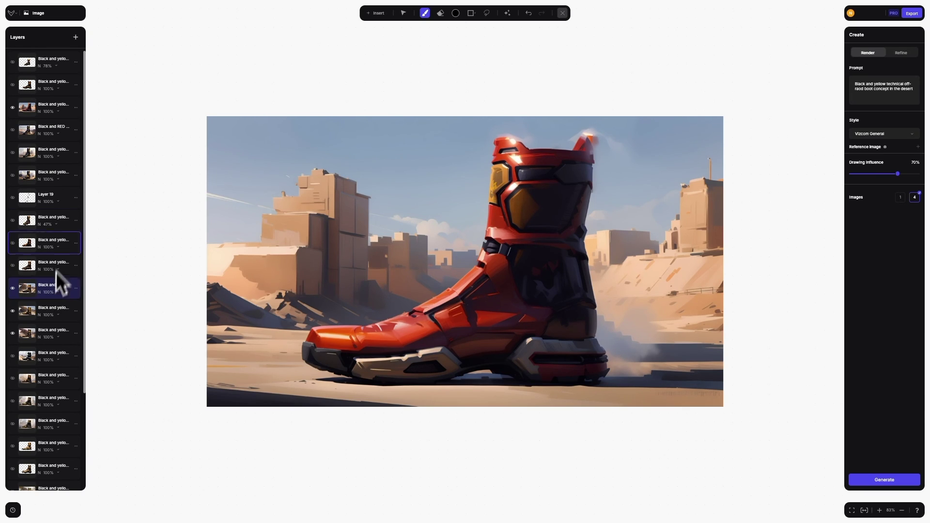
click(76, 107)
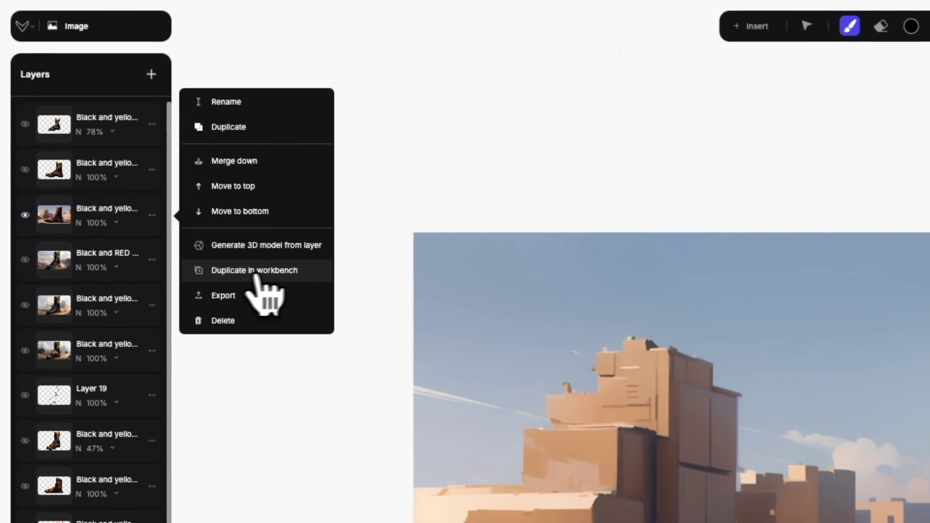
click(279, 271)
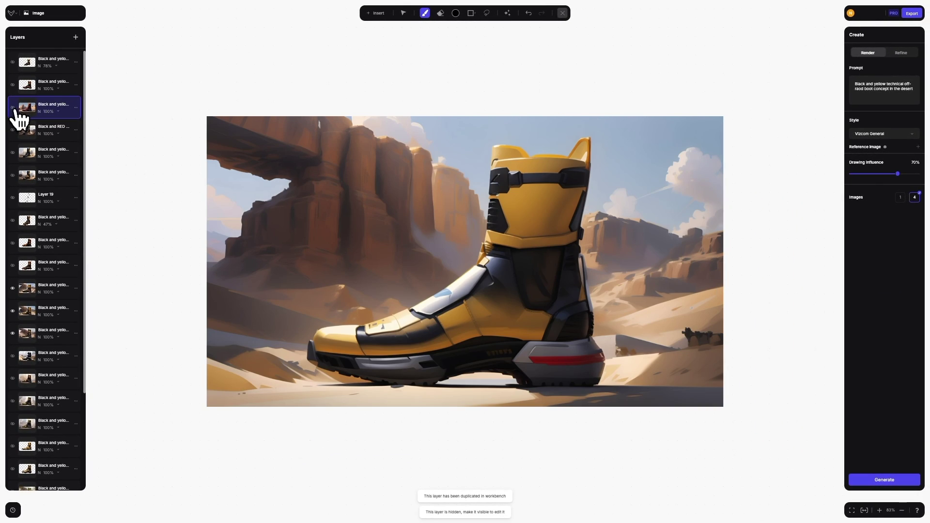
click(563, 16)
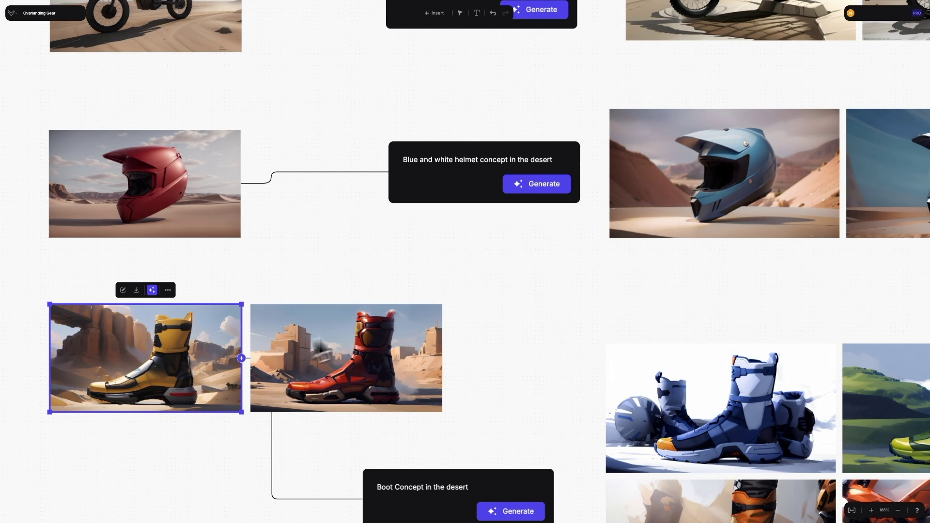
Deselect the boot on the board and open the red desert helmet image in the editor
click(474, 306)
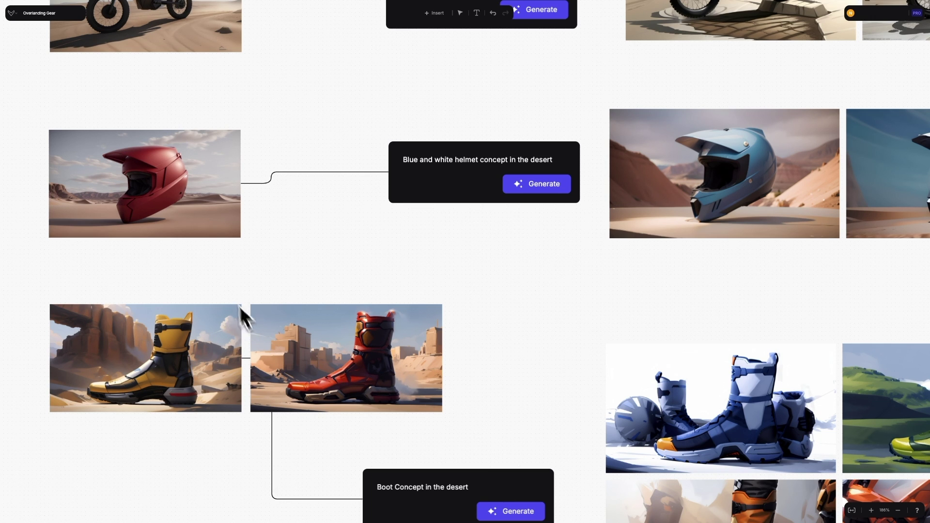
double_click(185, 201)
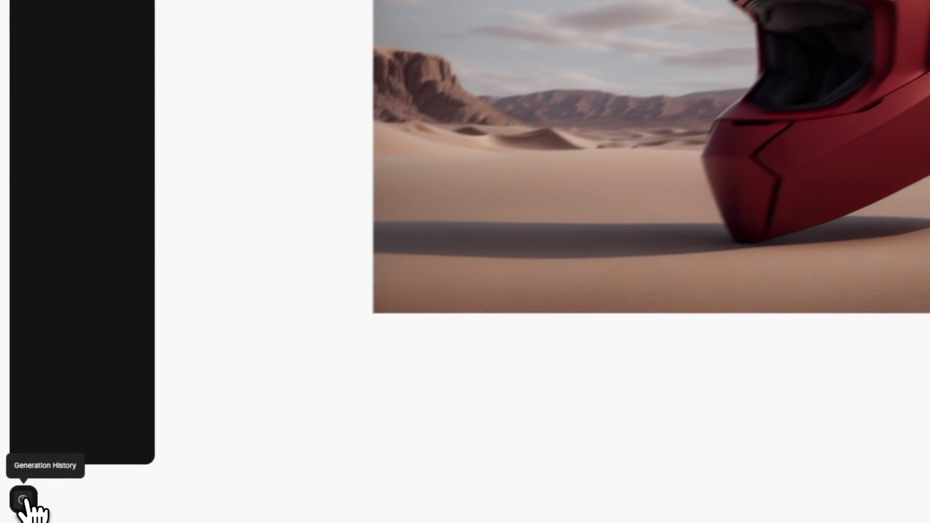
Show the red helmet's generation history and scroll through its thumbnail grid
click(13, 511)
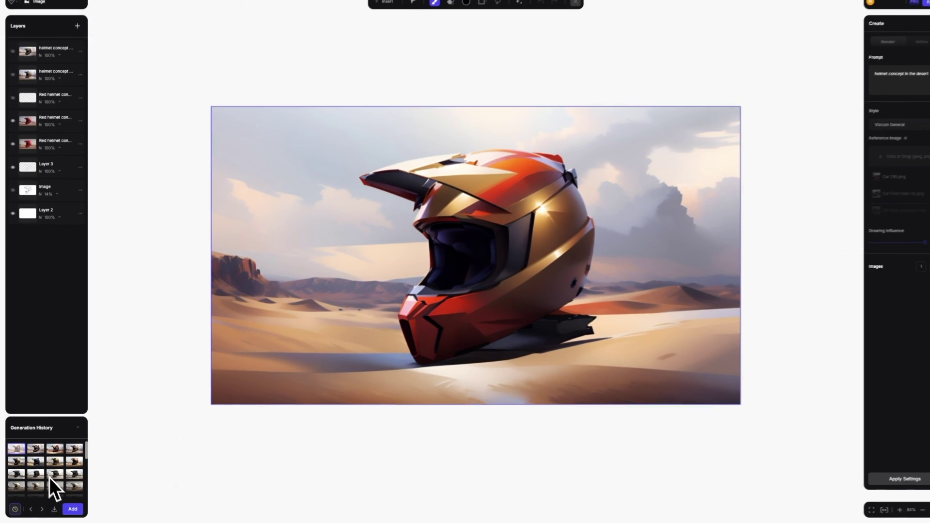
scroll(108, 433, down, 3)
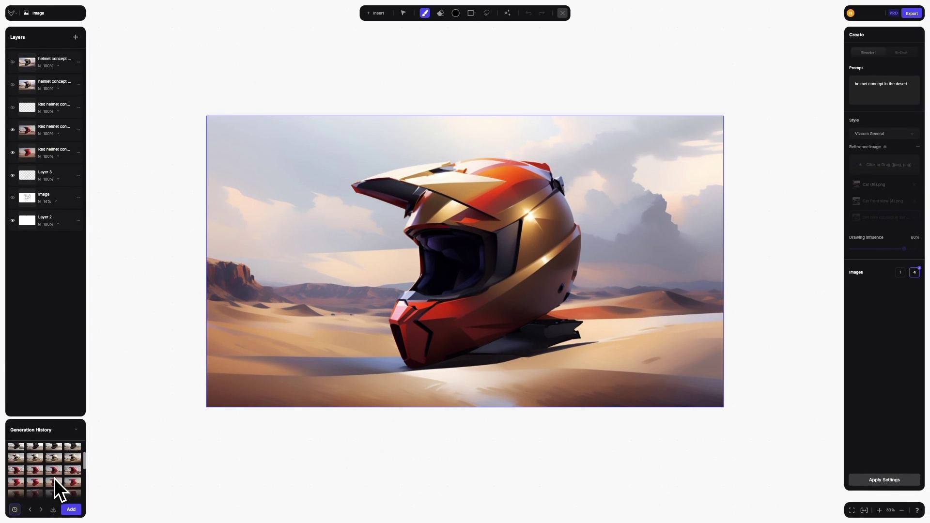
scroll(54, 479, up, 3)
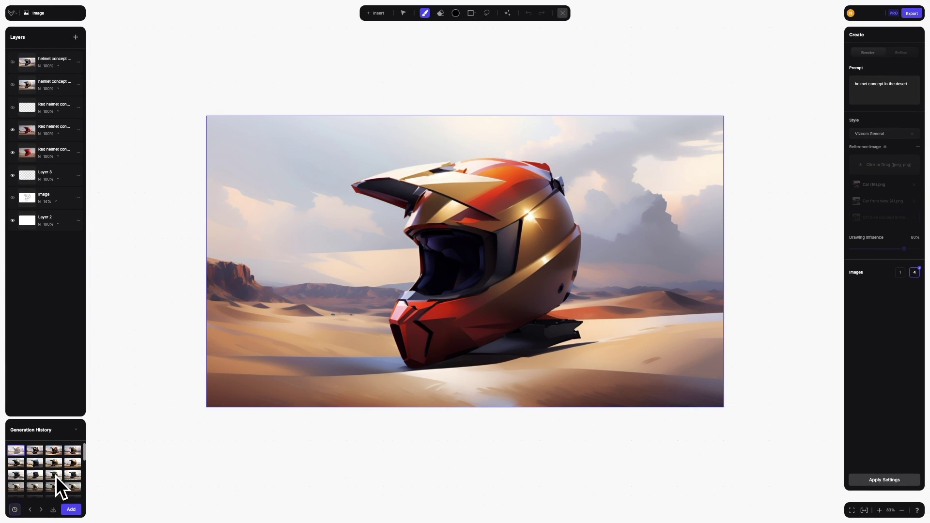
Preview eight earlier helmet renders, ending on the black and gold Automotive Exterior variation
click(35, 452)
click(54, 450)
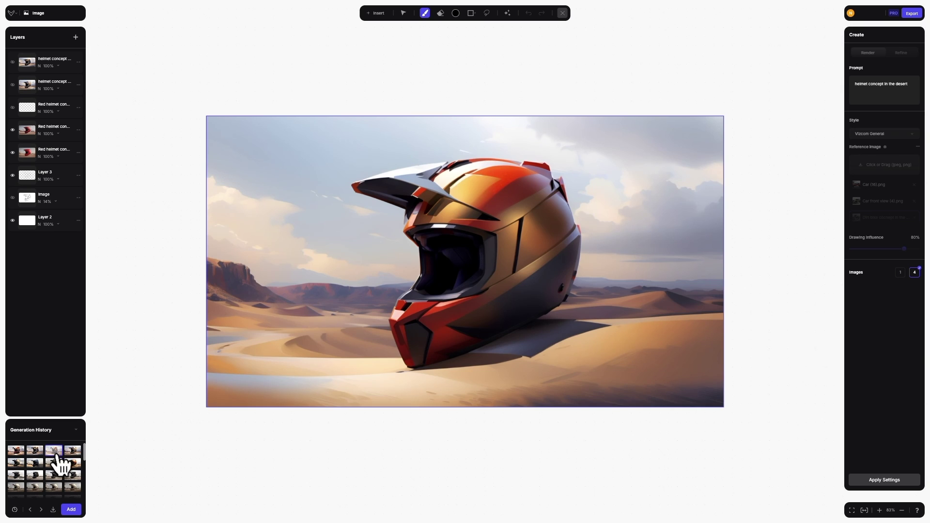
click(73, 452)
click(18, 463)
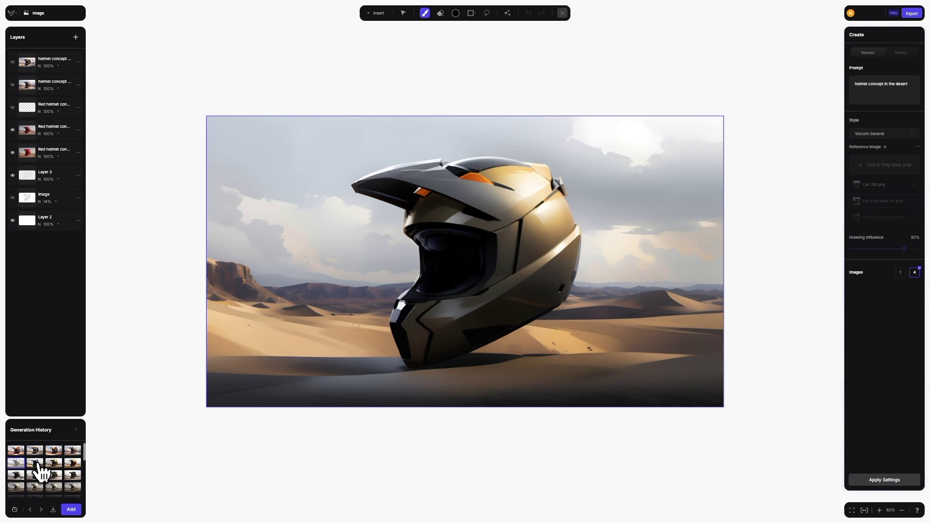
click(36, 463)
click(54, 463)
click(36, 476)
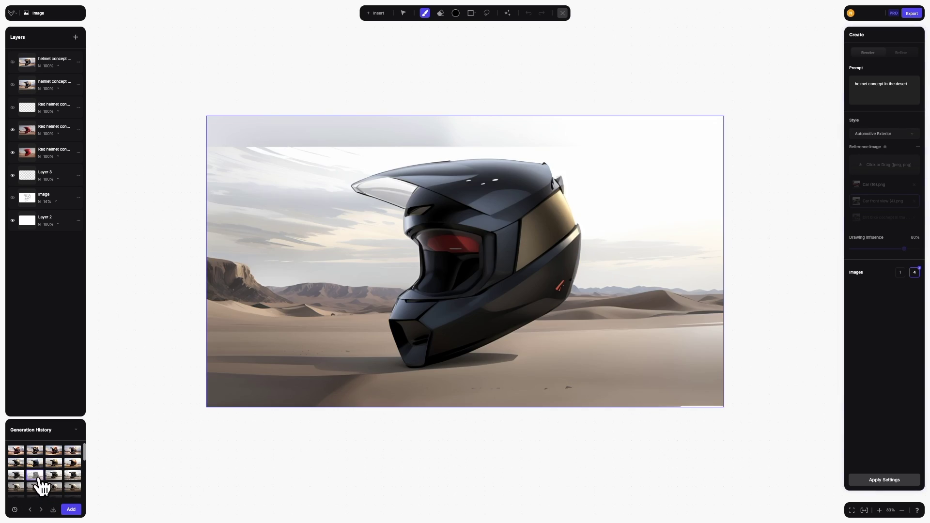
click(56, 475)
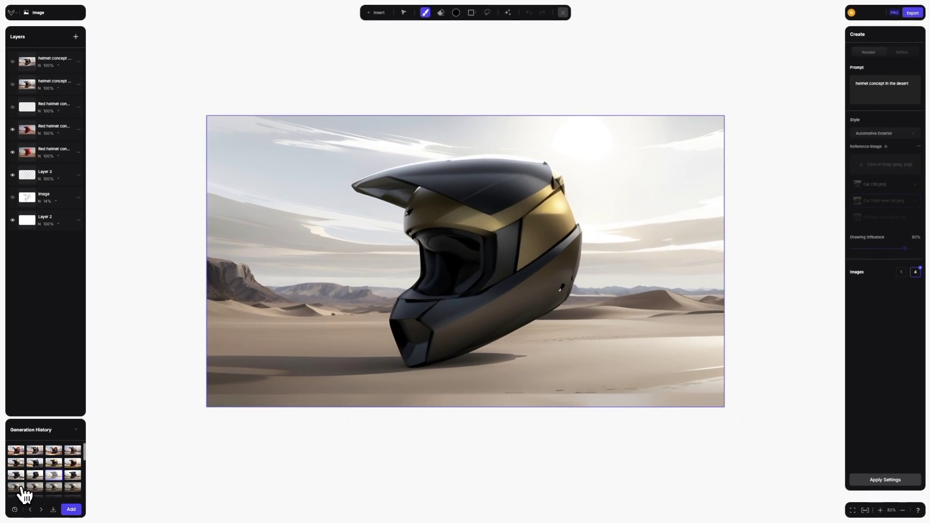
Apply a past helmet render's generation settings, then preview the red-orange helmet render again
click(22, 487)
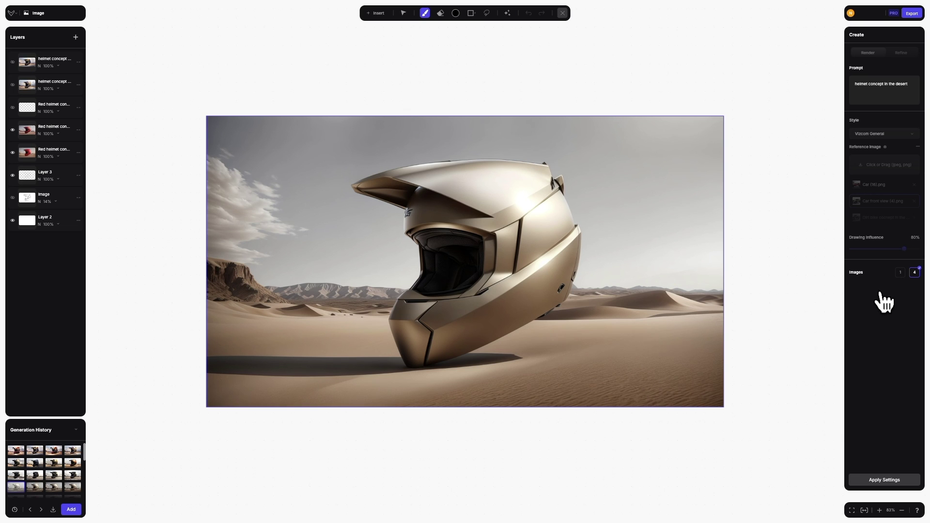
click(889, 483)
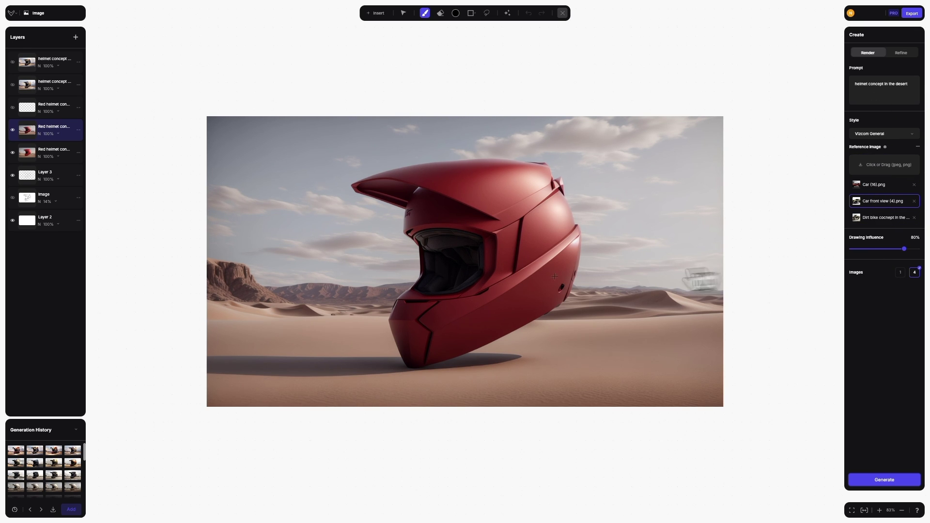
click(53, 451)
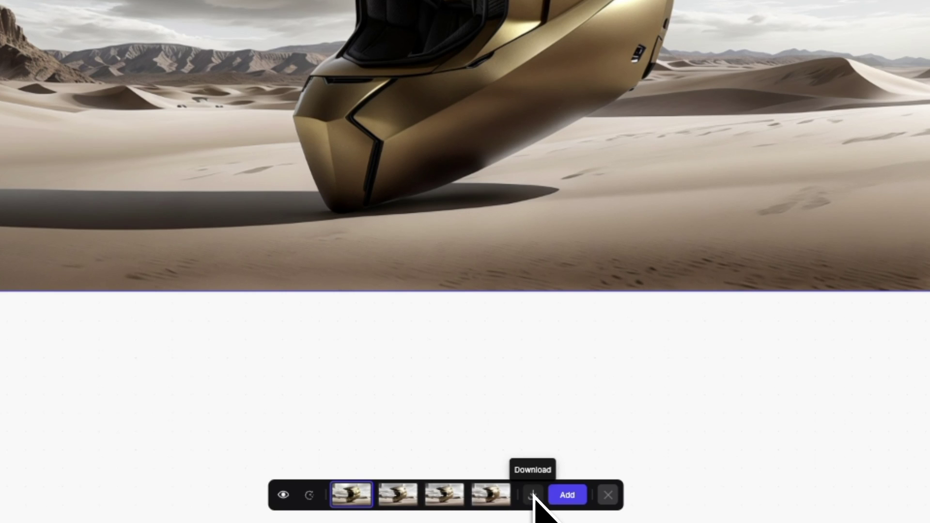
Compare the four gold helmet renders against the original red helmet, then discard them
click(565, 494)
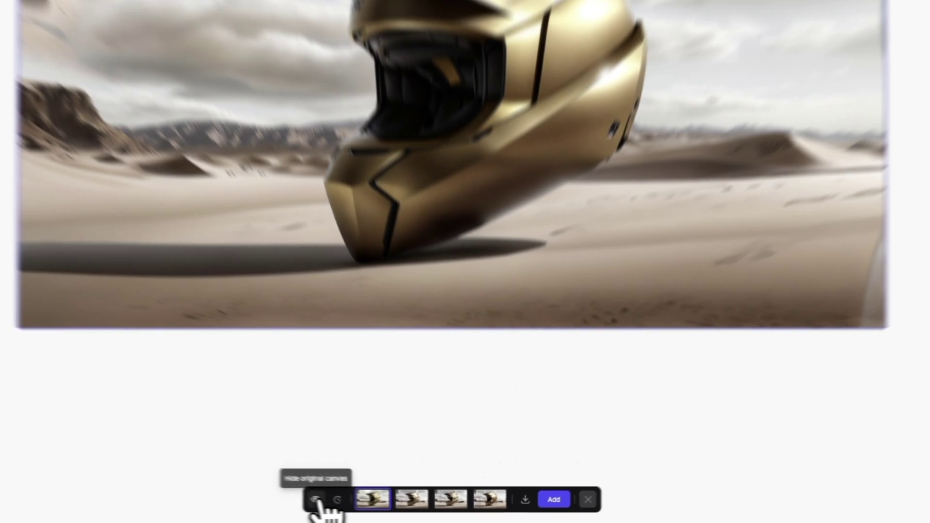
click(284, 495)
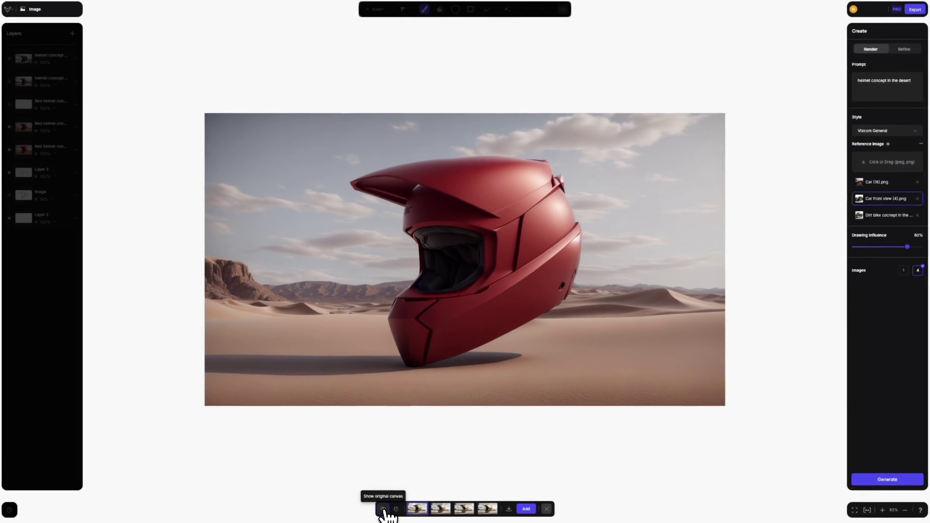
click(377, 508)
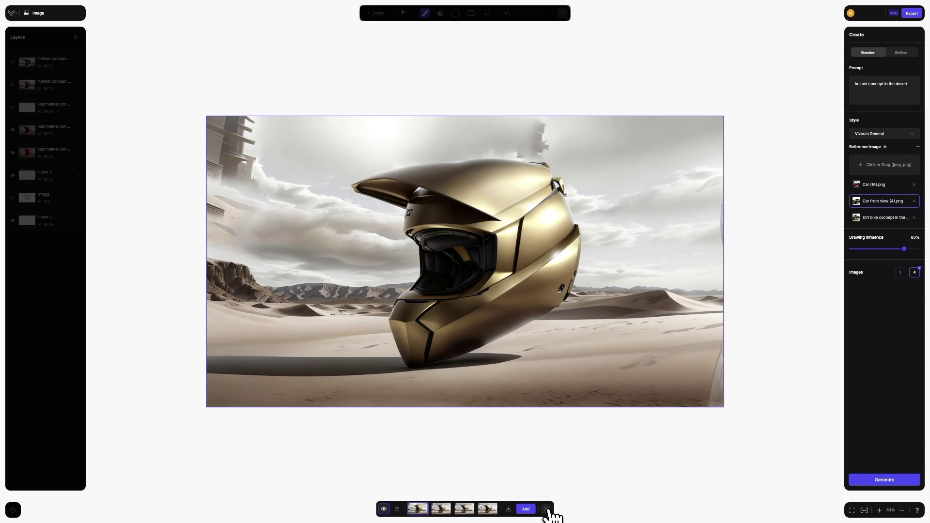
click(547, 509)
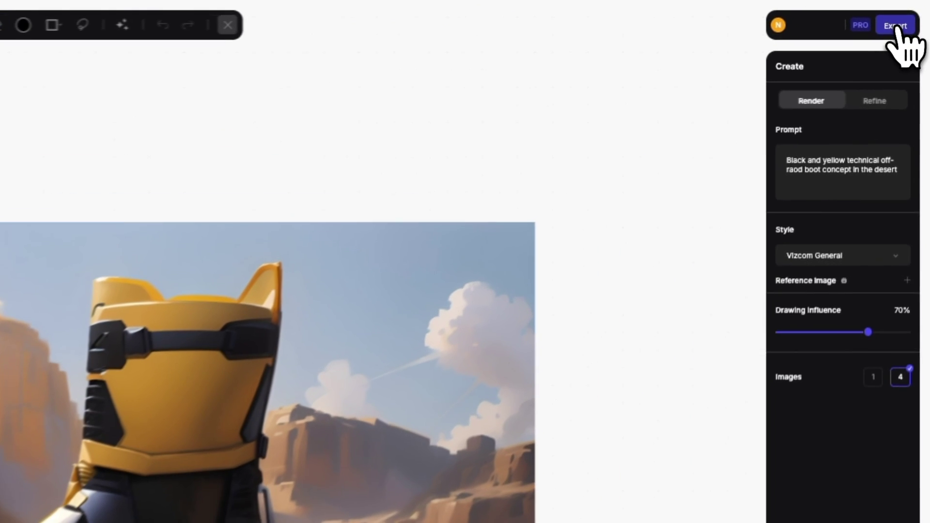
Review the yellow boot's Image 1x/2x, Video, PSD and 3D export options, then dismiss them
click(897, 28)
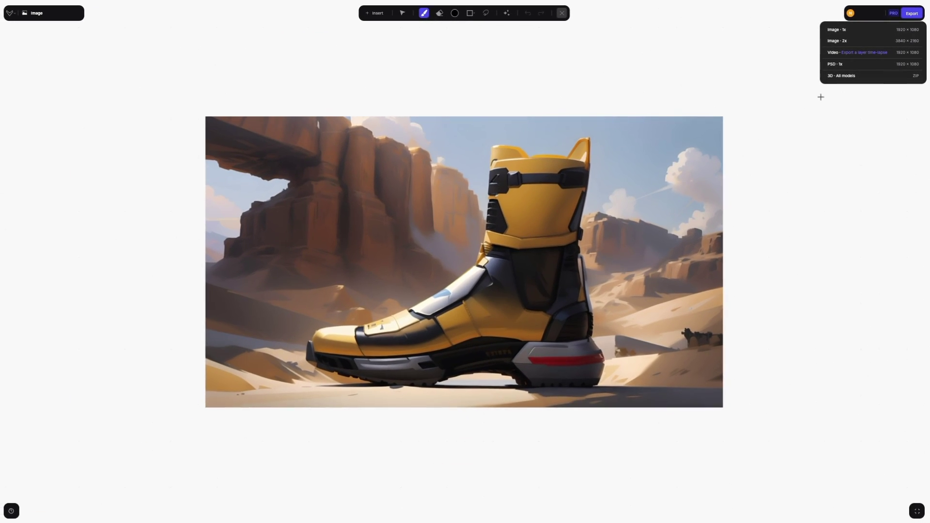
click(580, 58)
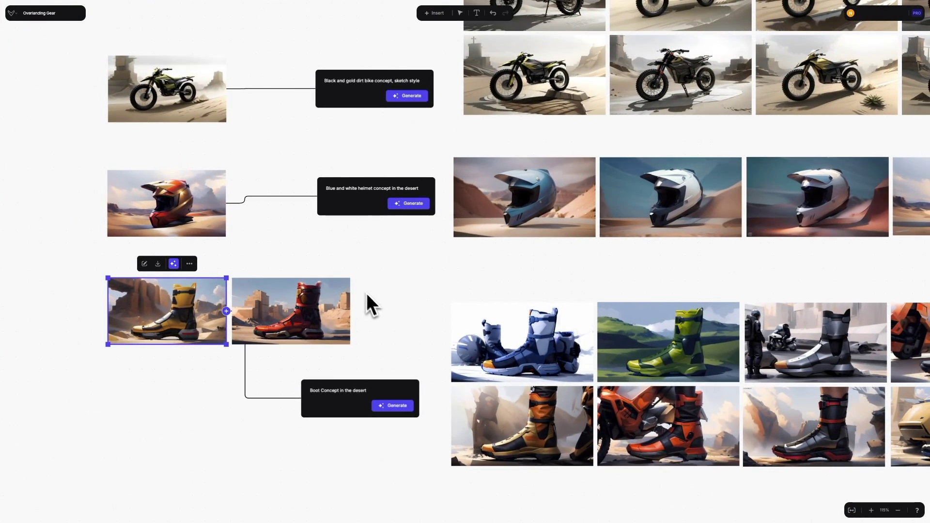
Open the red-orange helmet image in the editor, then exit back to the Overlanding Gear board
double_click(204, 208)
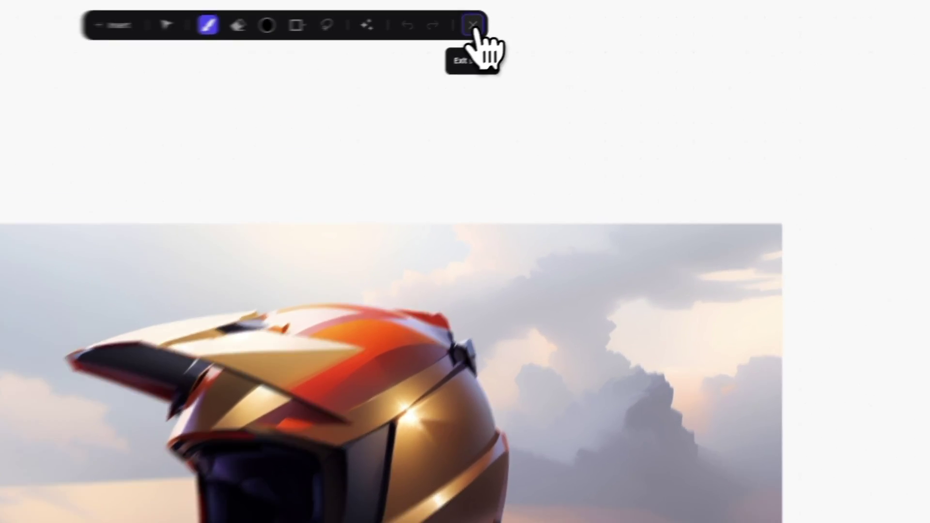
click(563, 13)
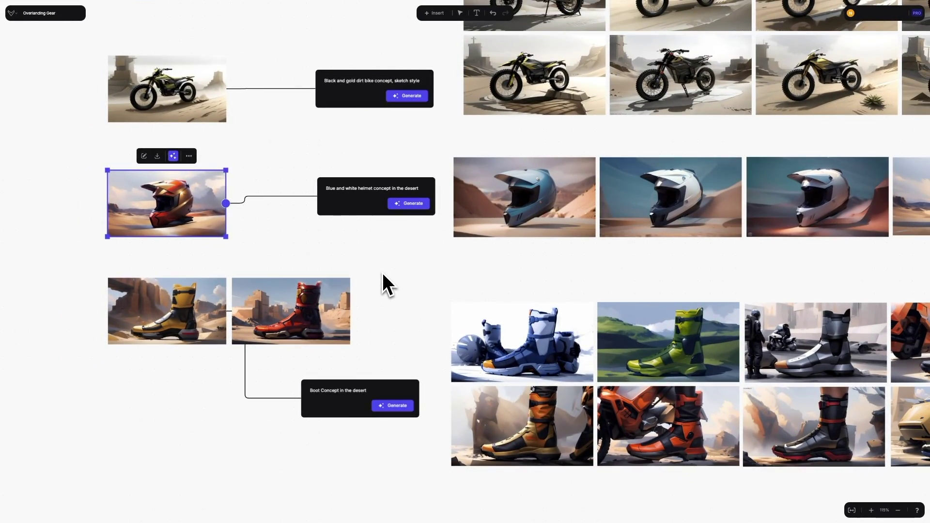
Deselect the helmet, zoom out to 84% to frame the whole board, and check the help menu
click(382, 272)
scroll(441, 270, right, 5)
scroll(441, 270, up, 1)
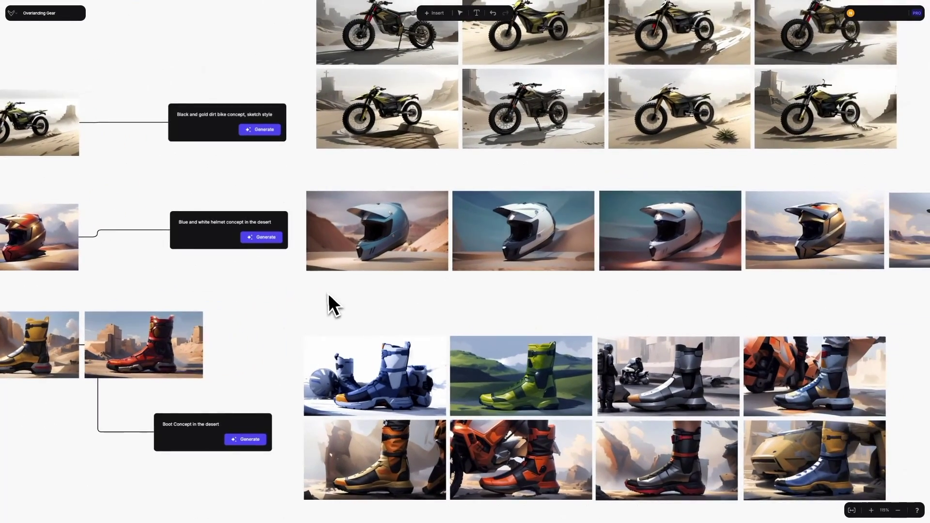
scroll(340, 288, down, 3)
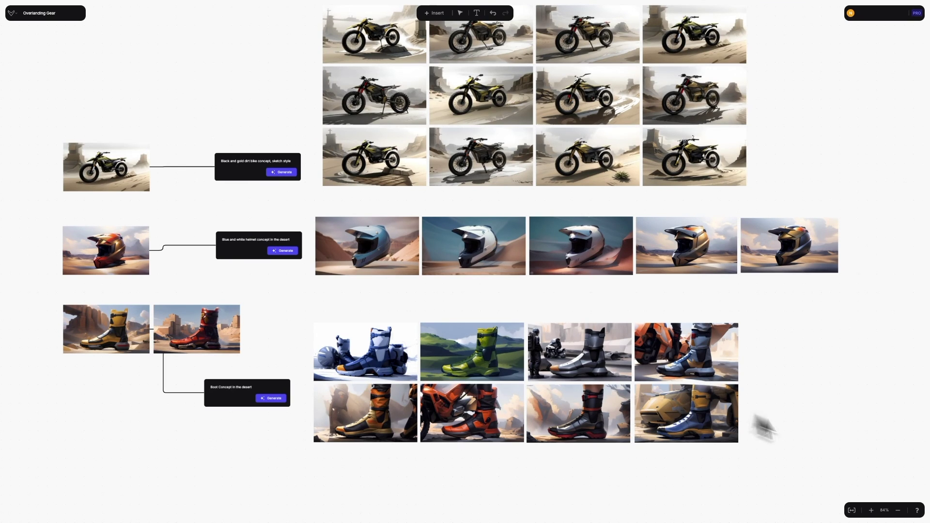
click(917, 513)
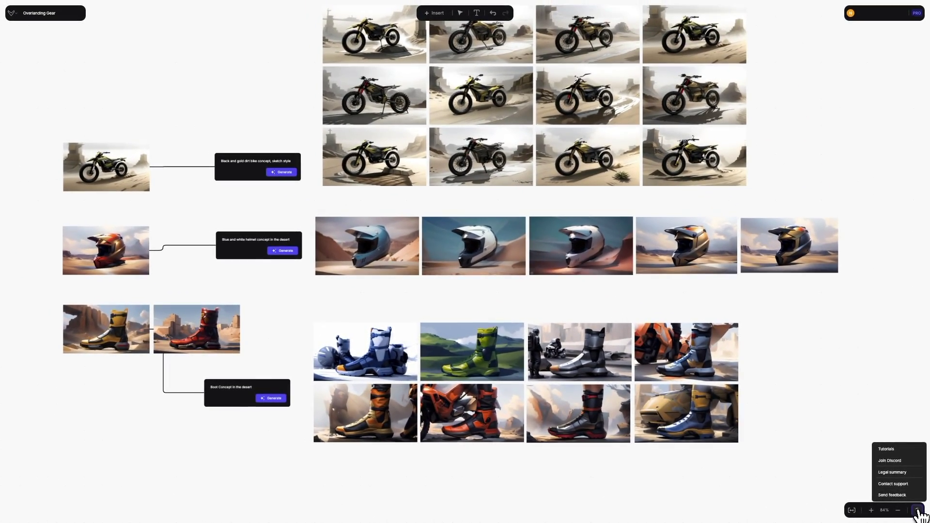
click(890, 514)
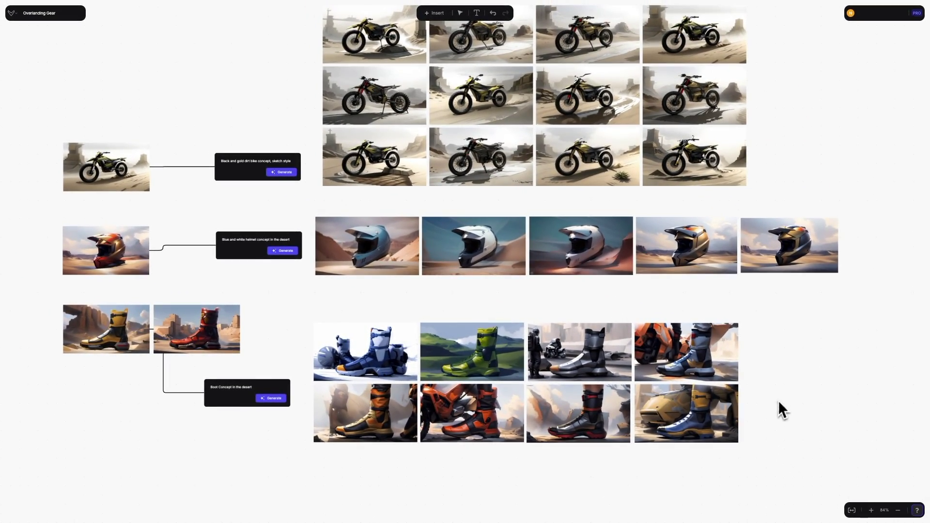